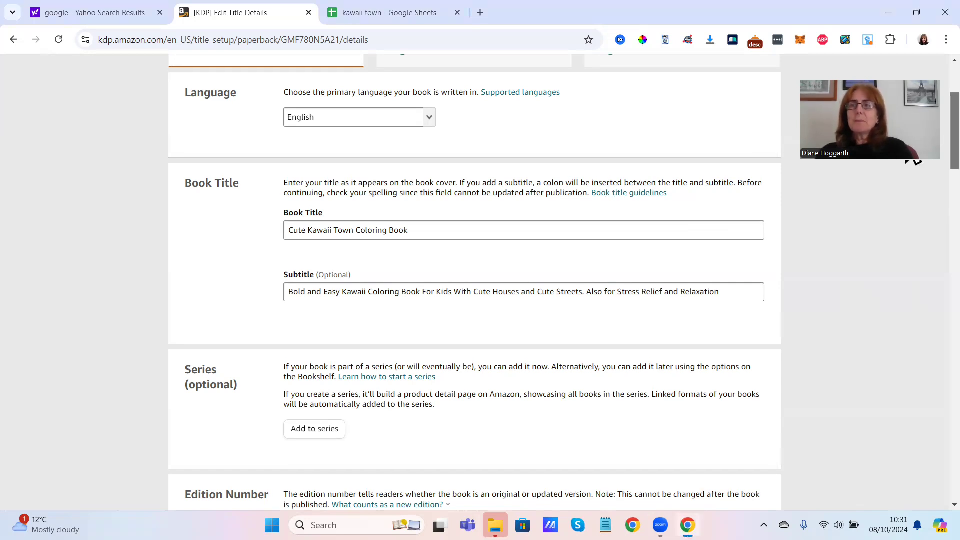
# Step: Examine the paperback's title, subtitle, series, edition, author, contributor and description entries on the details page
pyautogui.scroll(2, 475, 285)
pyautogui.scroll(-3, 915, 168)
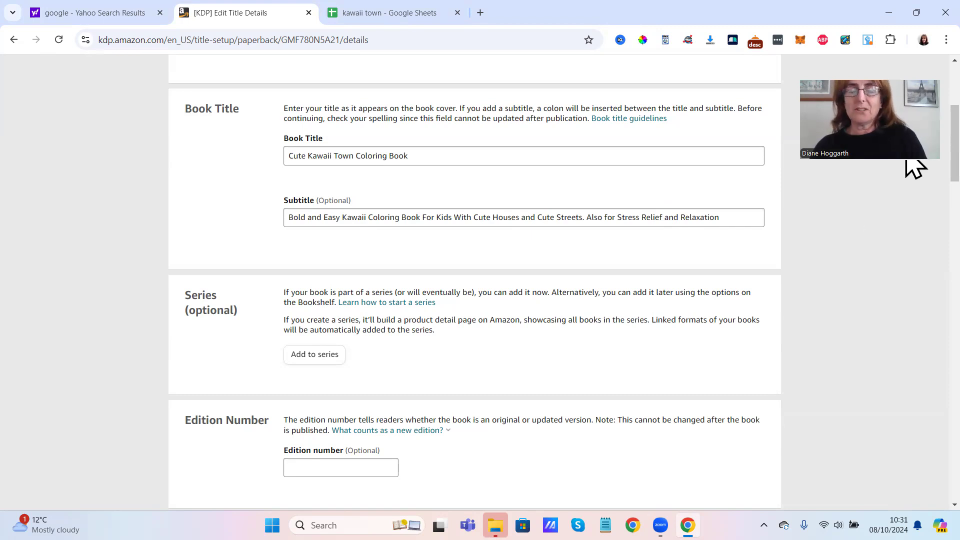
pyautogui.scroll(-2, 915, 169)
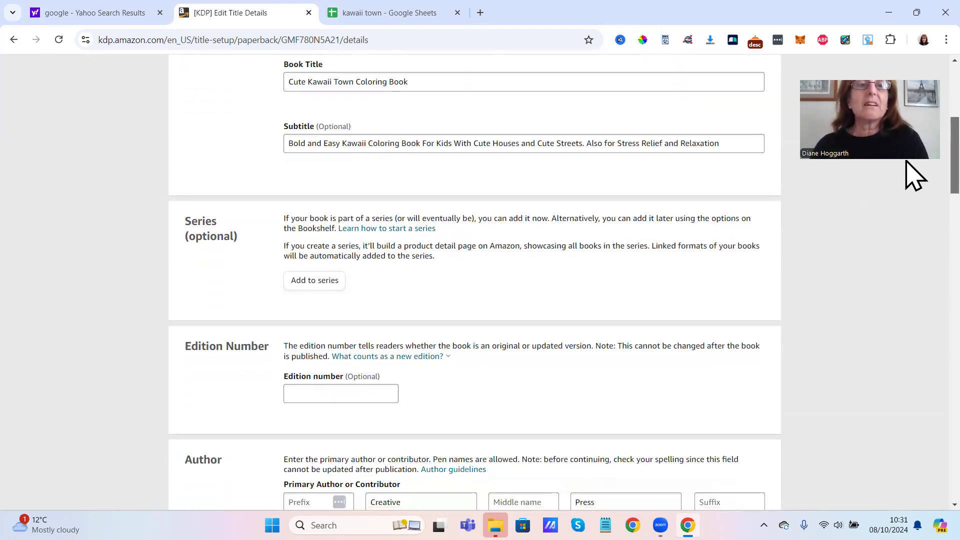
pyautogui.scroll(-2, 907, 165)
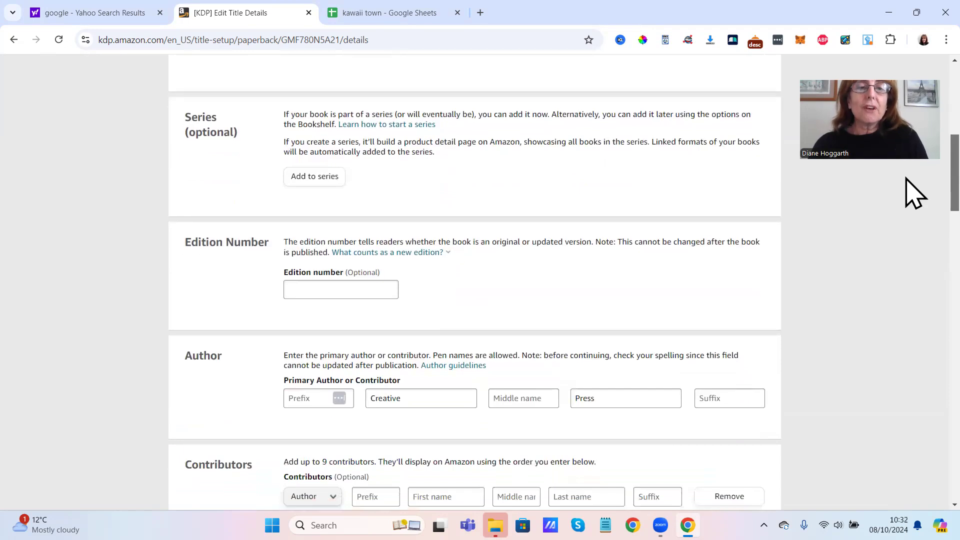
pyautogui.scroll(-6, 916, 200)
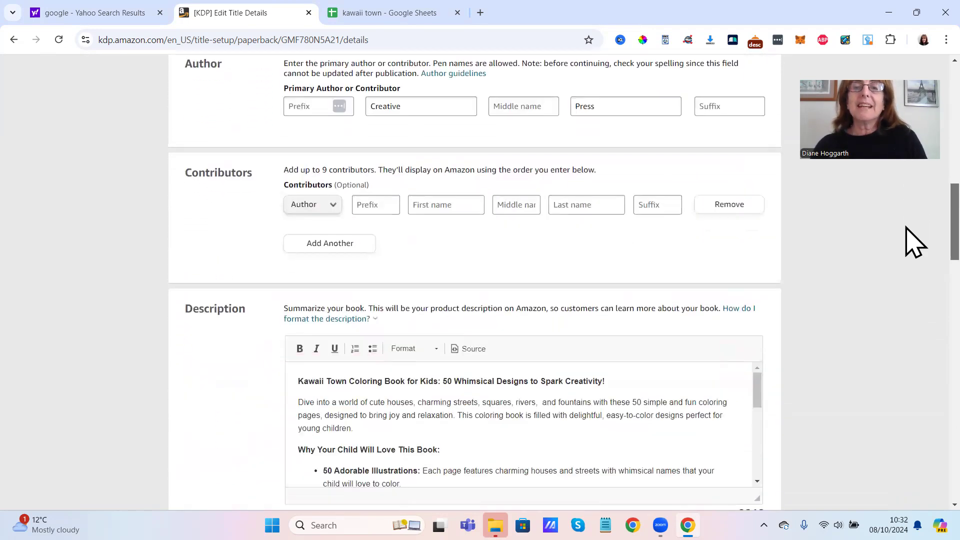
pyautogui.scroll(2, 916, 230)
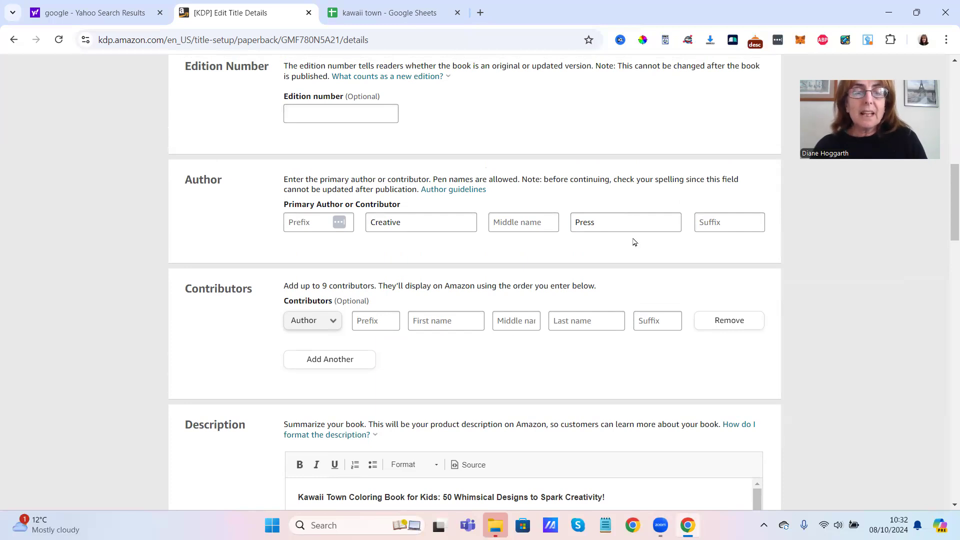
pyautogui.scroll(-3, 774, 306)
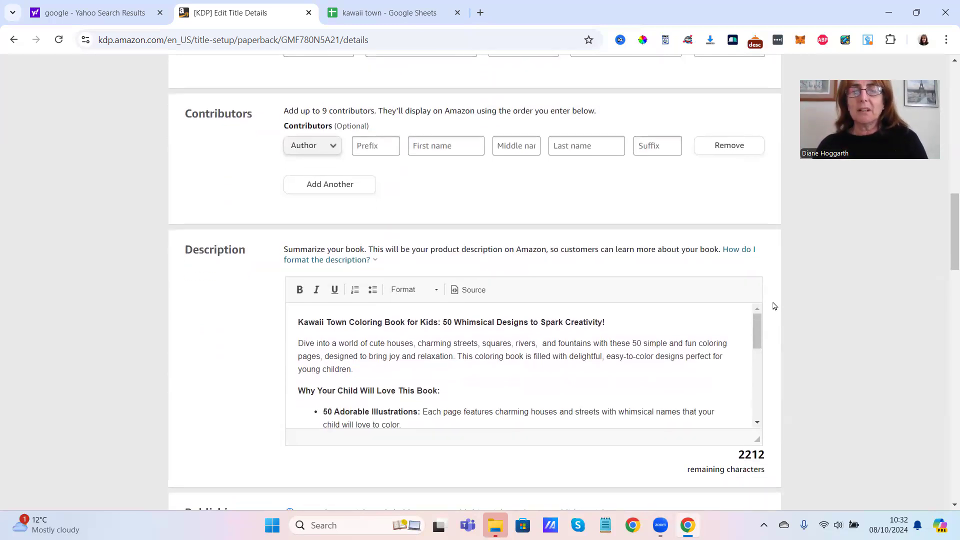
pyautogui.click(755, 323)
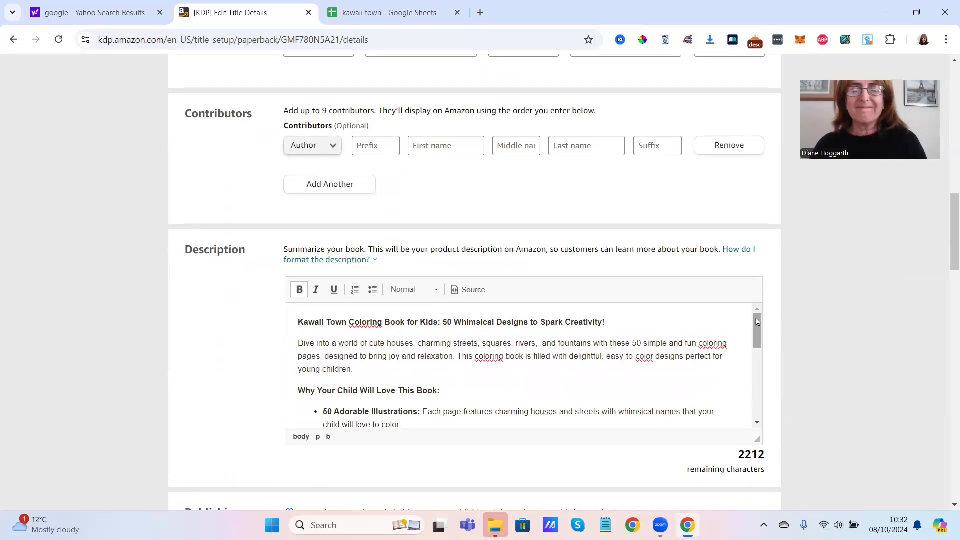
pyautogui.moveTo(757, 322); pyautogui.dragTo(757, 340)
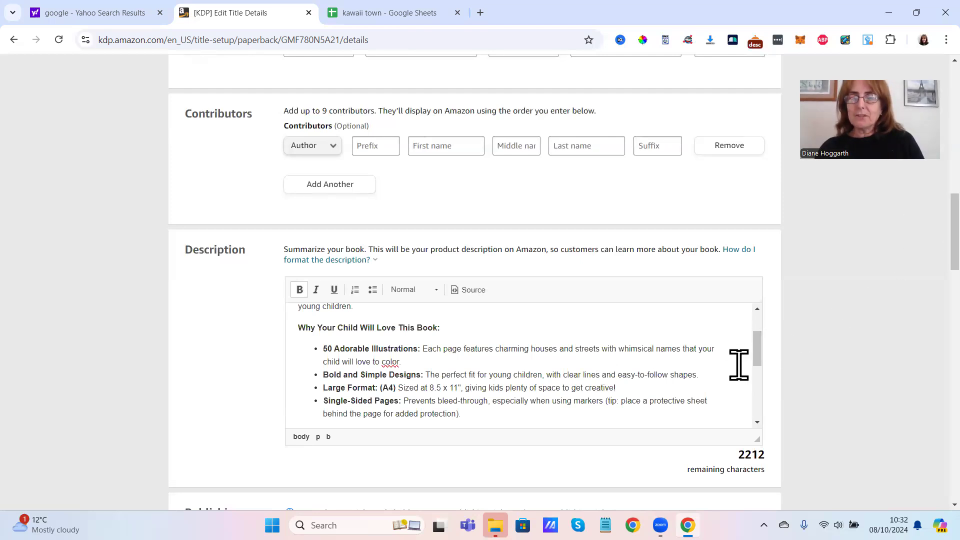
pyautogui.moveTo(758, 345); pyautogui.dragTo(780, 300)
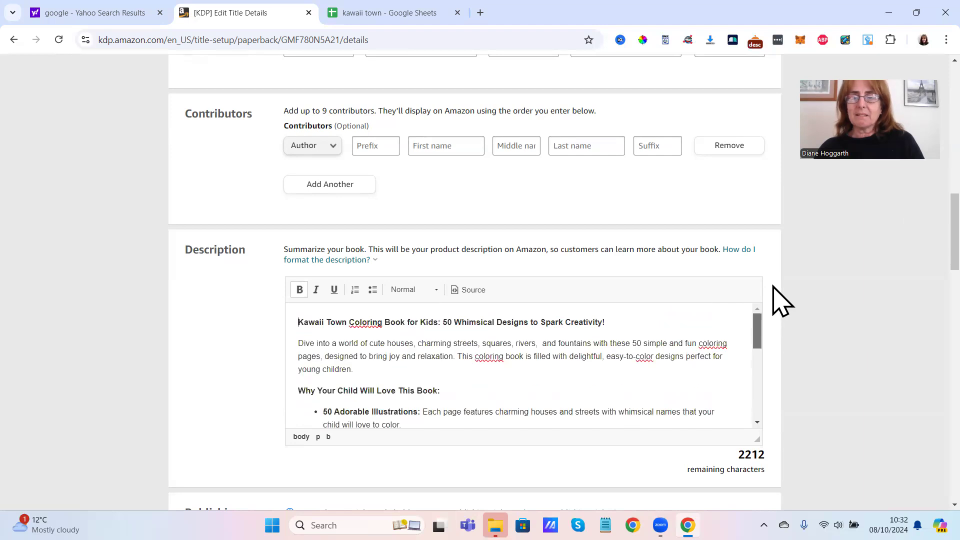
# Step: Examine the publishing rights, primary audience, reading age, marketplace, categories and keywords of the paperback
pyautogui.scroll(-5, 913, 250)
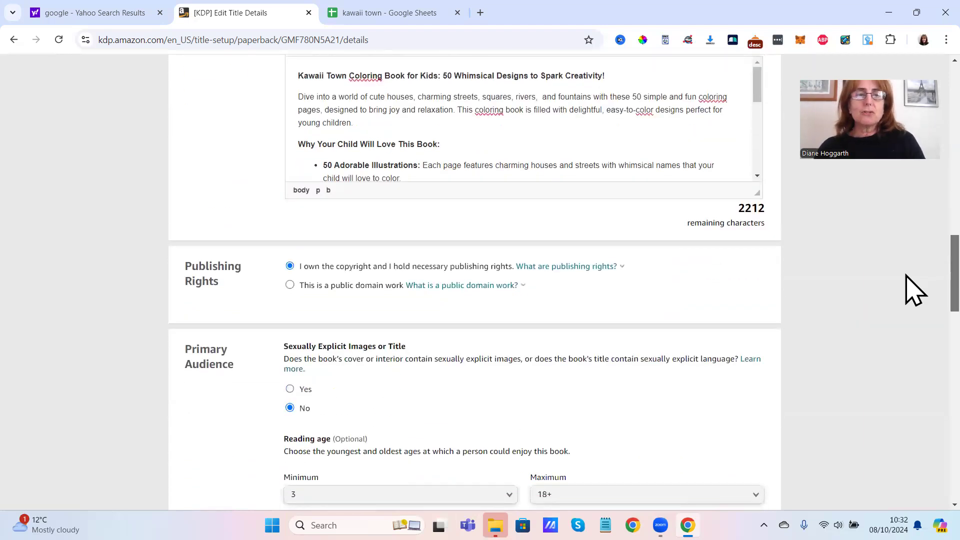
pyautogui.scroll(-2, 907, 275)
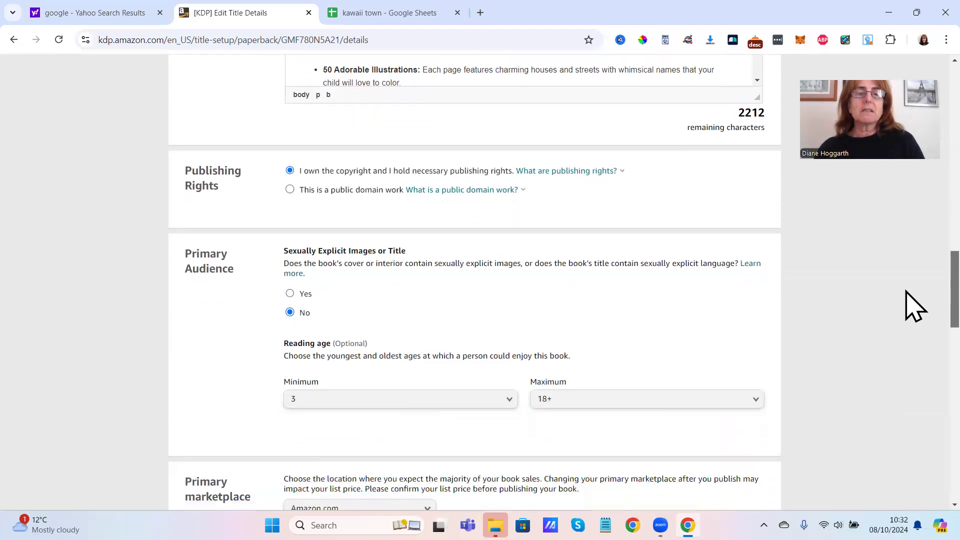
pyautogui.scroll(-1, 915, 306)
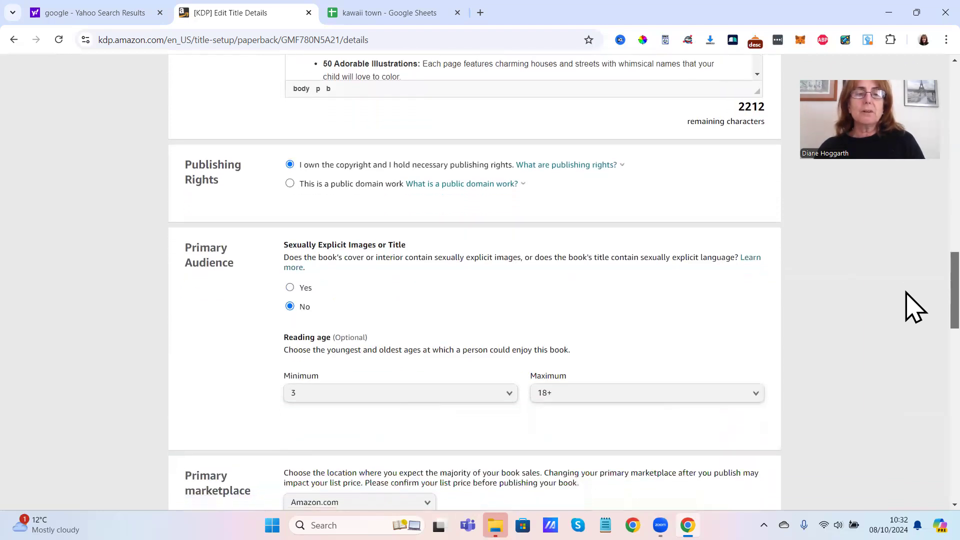
pyautogui.scroll(-2, 908, 310)
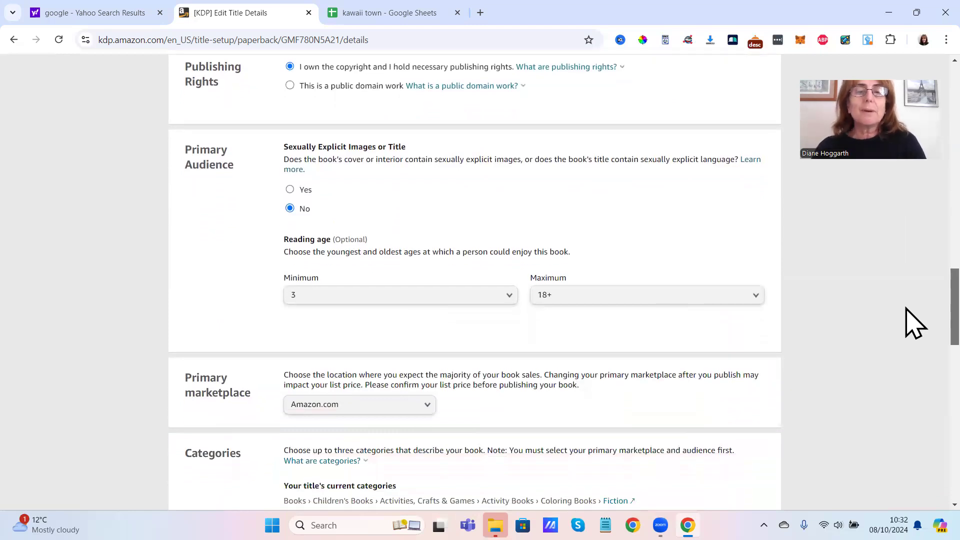
pyautogui.scroll(1, 906, 308)
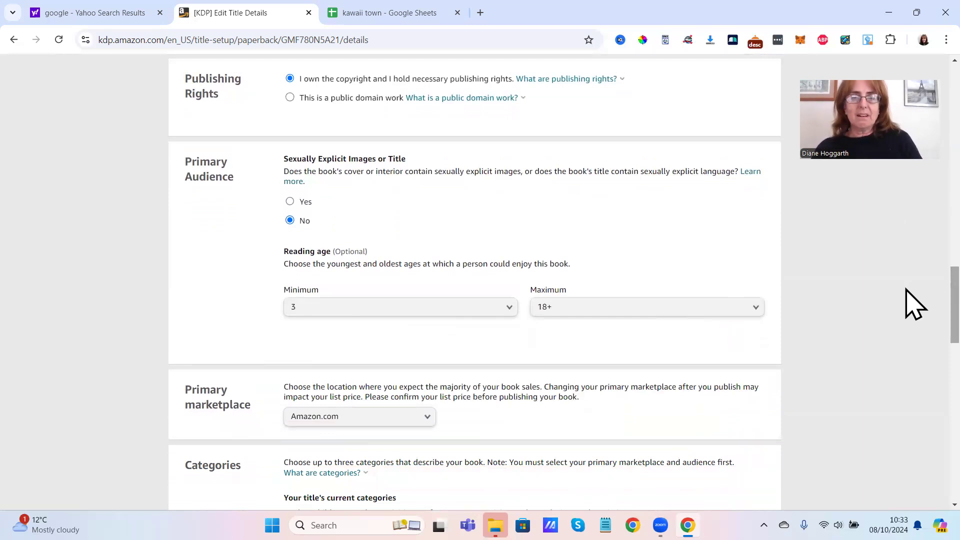
pyautogui.scroll(-3, 906, 291)
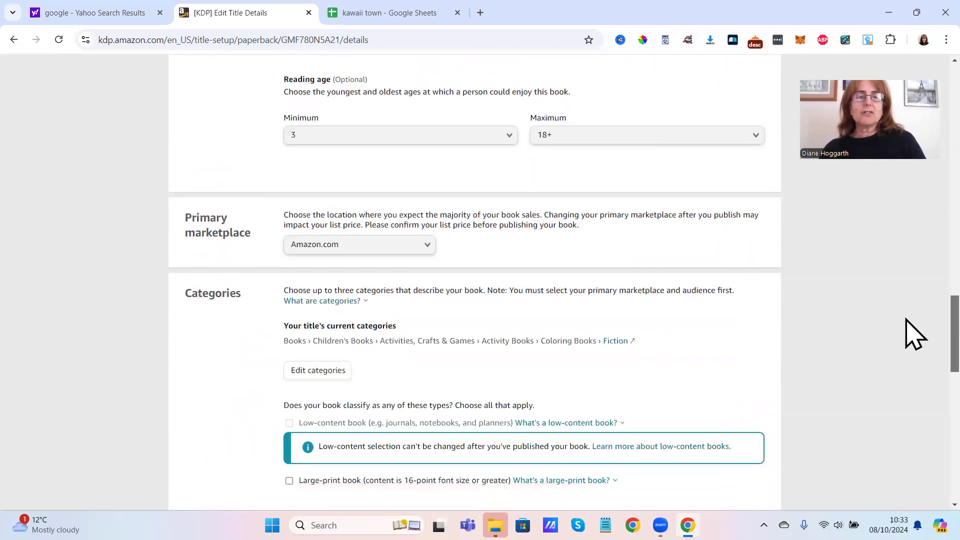
pyautogui.scroll(-2, 906, 320)
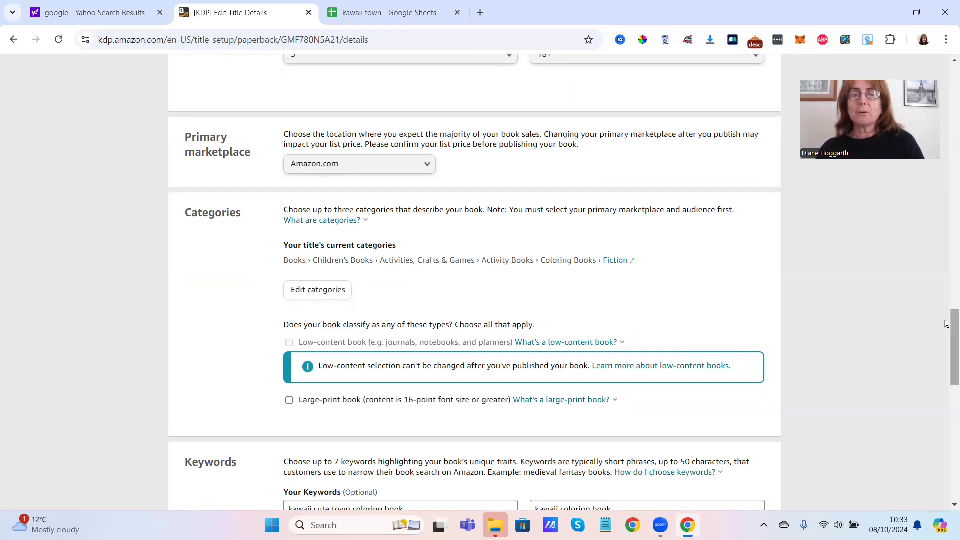
pyautogui.moveTo(946, 321); pyautogui.dragTo(946, 343)
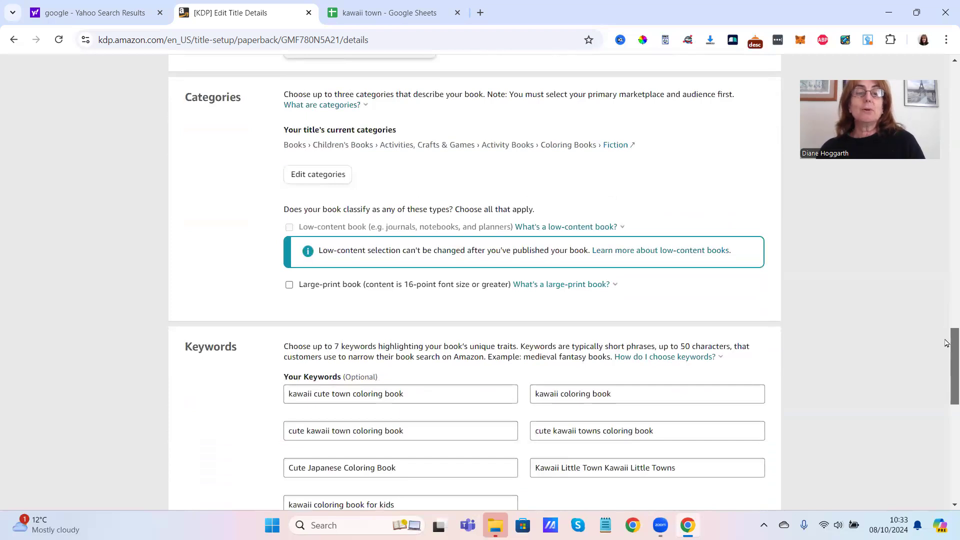
pyautogui.moveTo(946, 343); pyautogui.dragTo(947, 372)
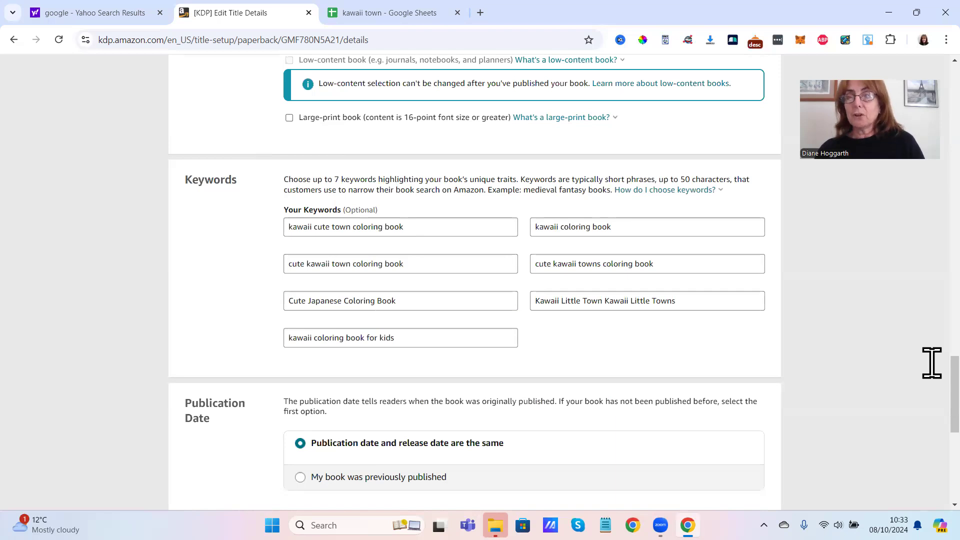
# Step: Check the publication and release date options, and save the paperback details to continue to the content page
pyautogui.scroll(-3, 932, 380)
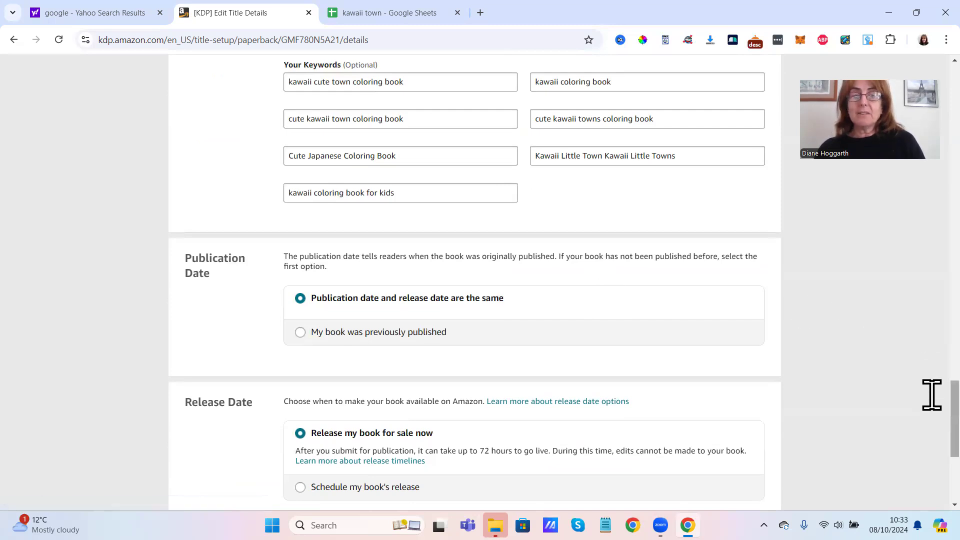
pyautogui.scroll(-3, 932, 400)
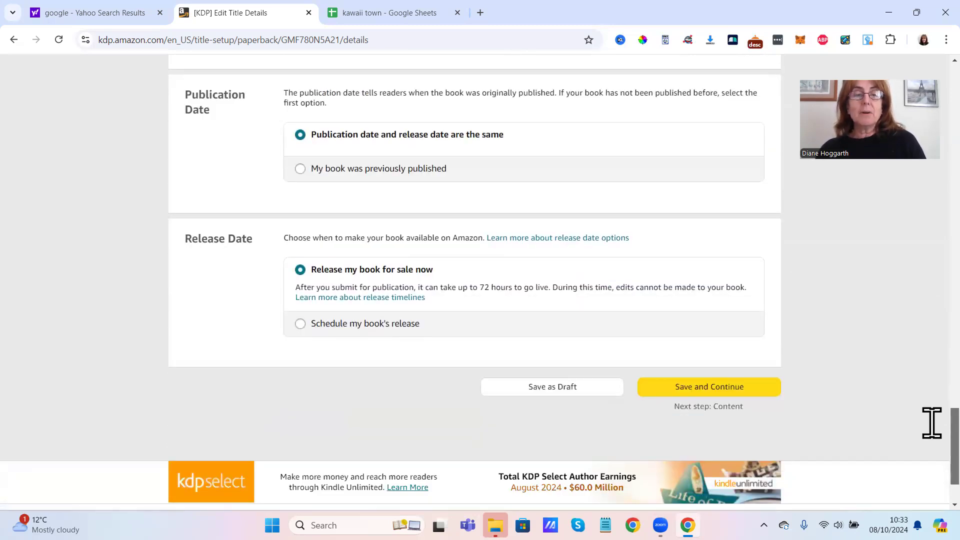
pyautogui.click(739, 389)
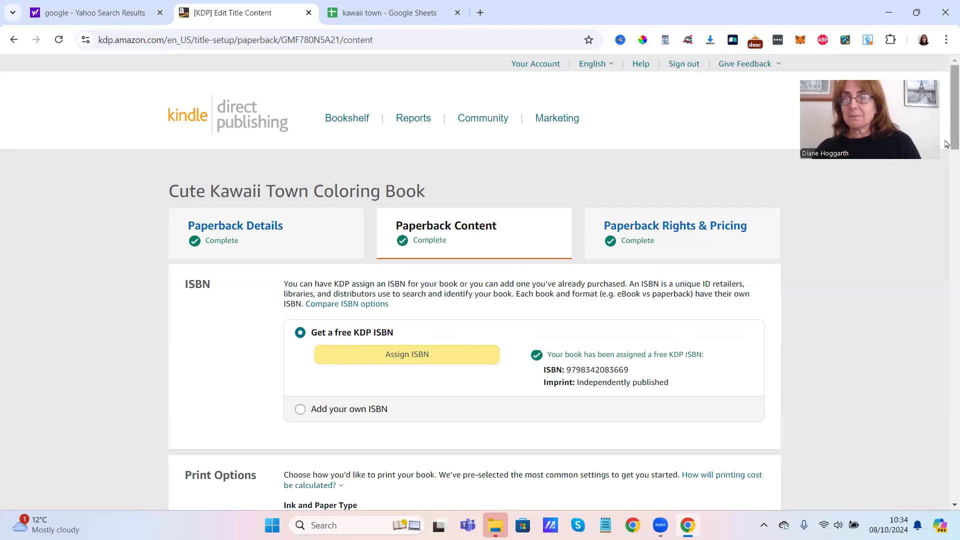
# Step: Examine the trim size, bleed, cover finish, uploaded manuscript and cover, and AI-generated content answers on the content page
pyautogui.moveTo(947, 137); pyautogui.dragTo(946, 253)
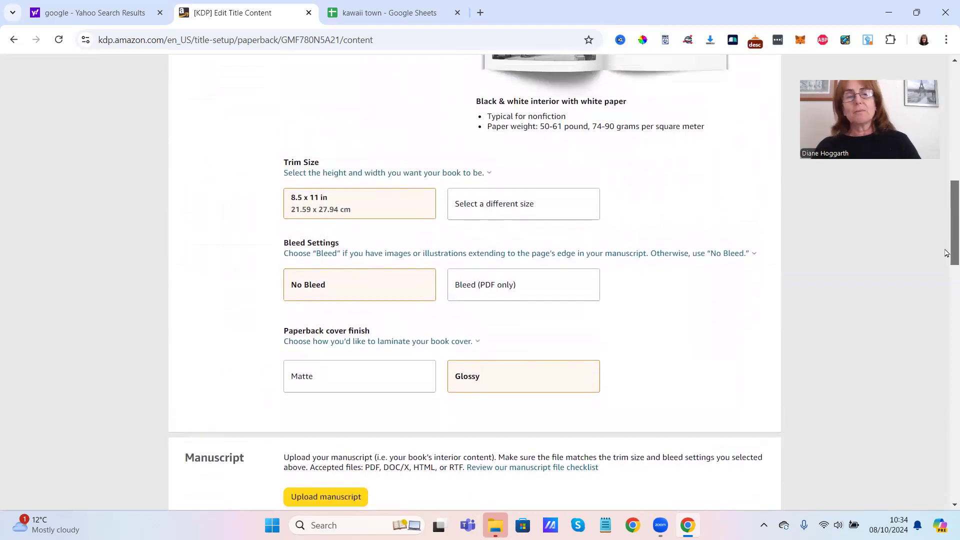
pyautogui.moveTo(946, 253); pyautogui.dragTo(946, 270)
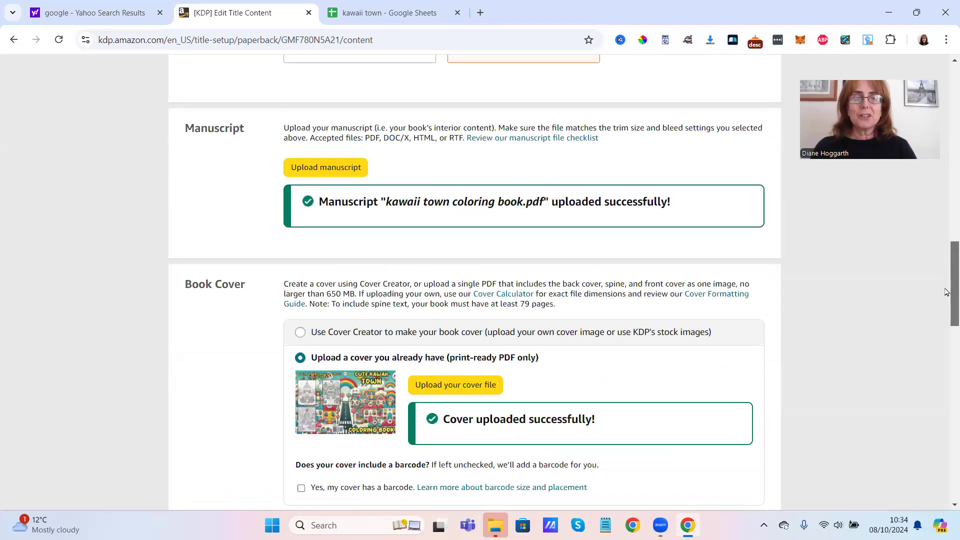
pyautogui.moveTo(946, 292); pyautogui.dragTo(947, 306)
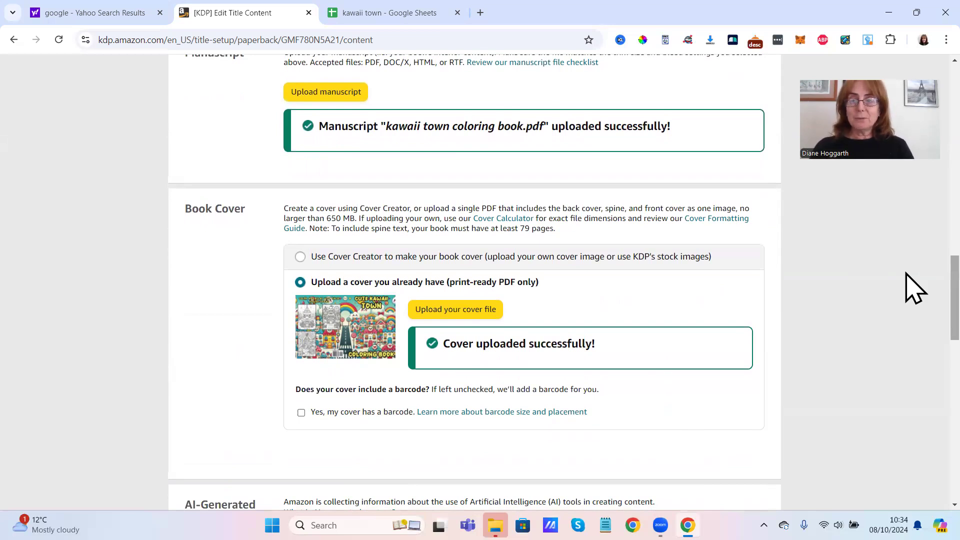
pyautogui.scroll(-2, 906, 285)
pyautogui.scroll(-4, 906, 290)
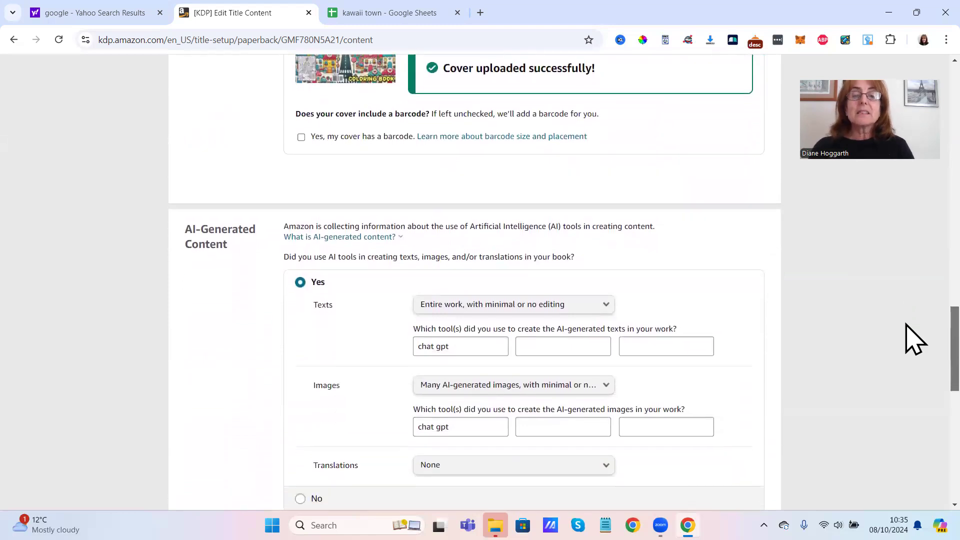
pyautogui.scroll(-2, 915, 350)
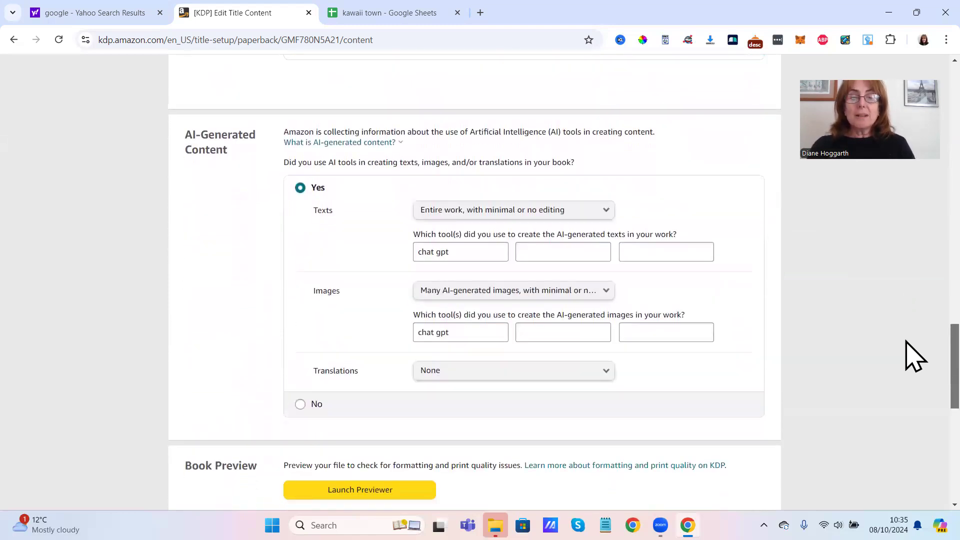
pyautogui.scroll(-3, 907, 350)
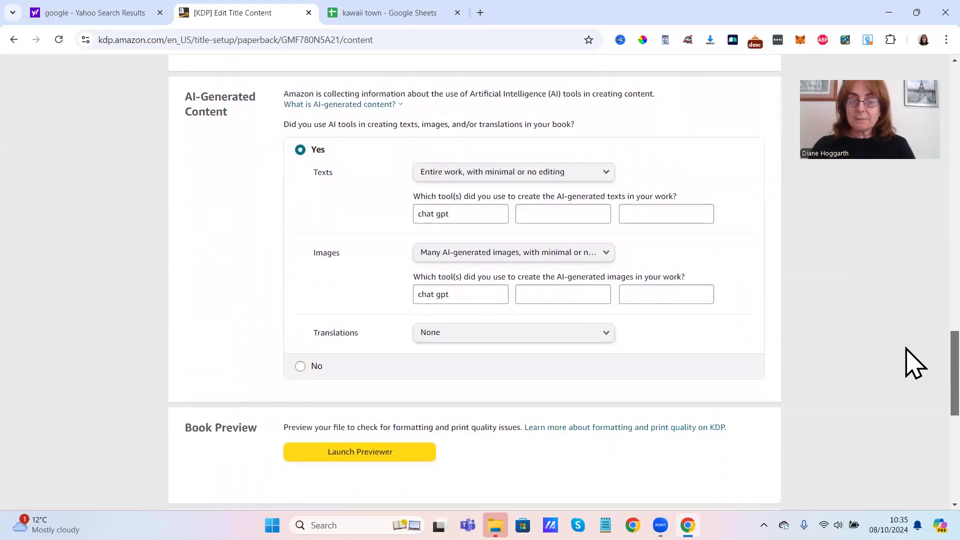
pyautogui.scroll(-1, 915, 383)
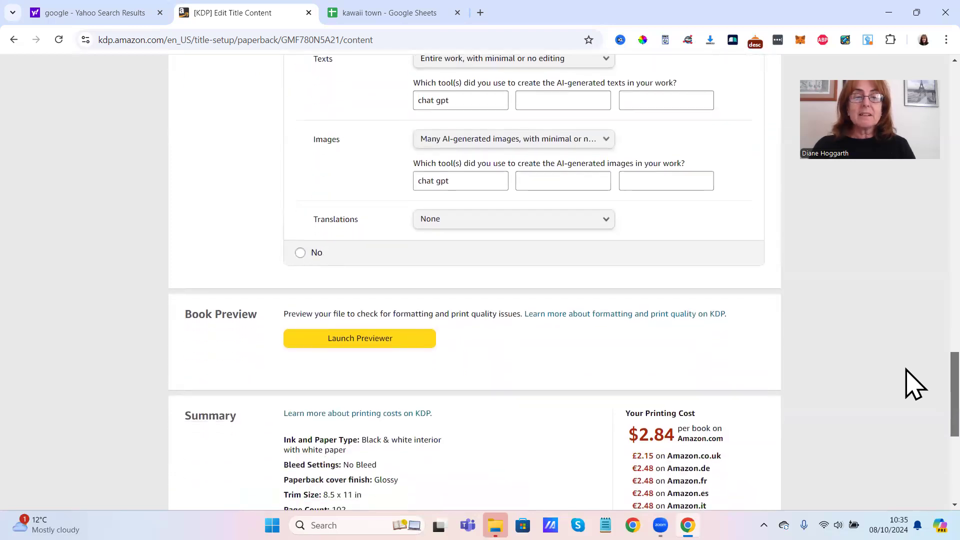
# Step: Check the print summary, and save the paperback content to continue to rights and pricing
pyautogui.scroll(-1, 915, 391)
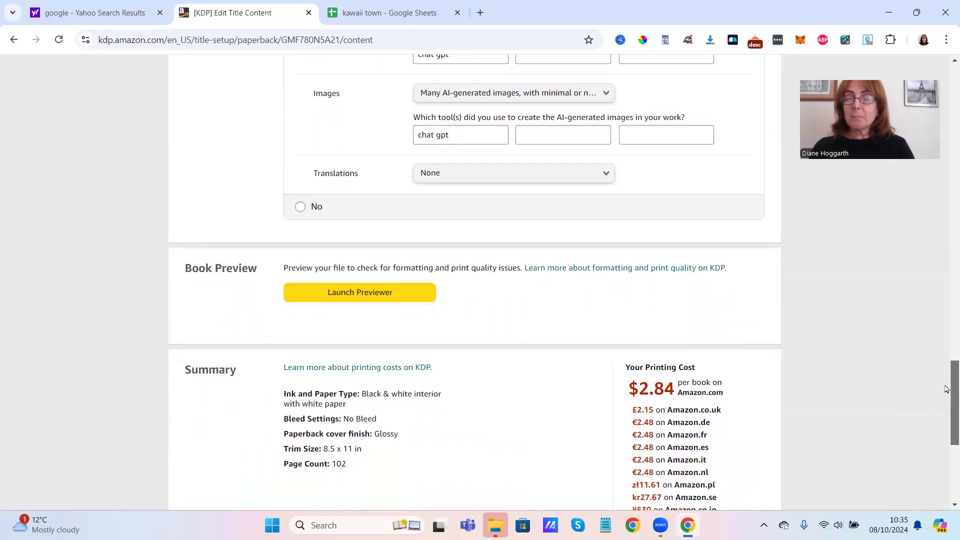
pyautogui.moveTo(947, 389); pyautogui.dragTo(947, 419)
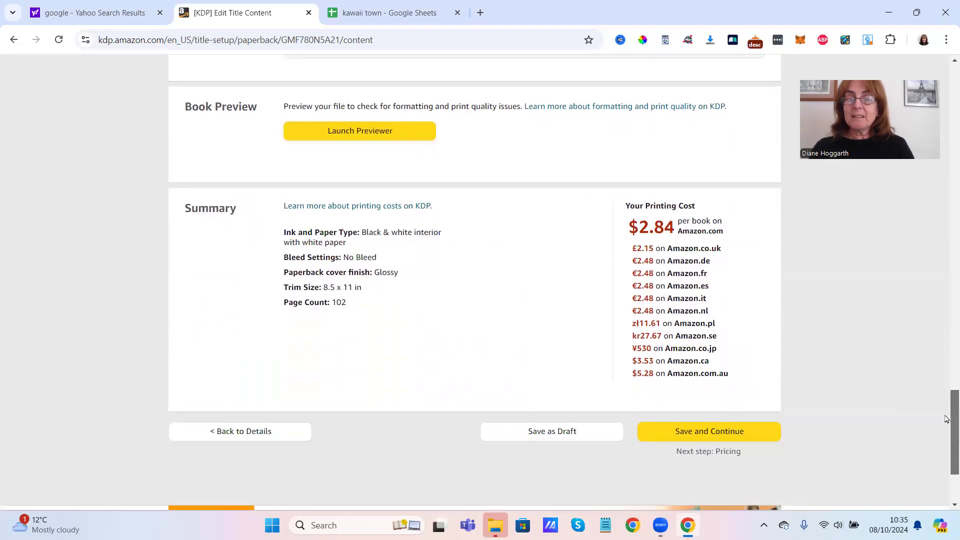
pyautogui.click(686, 436)
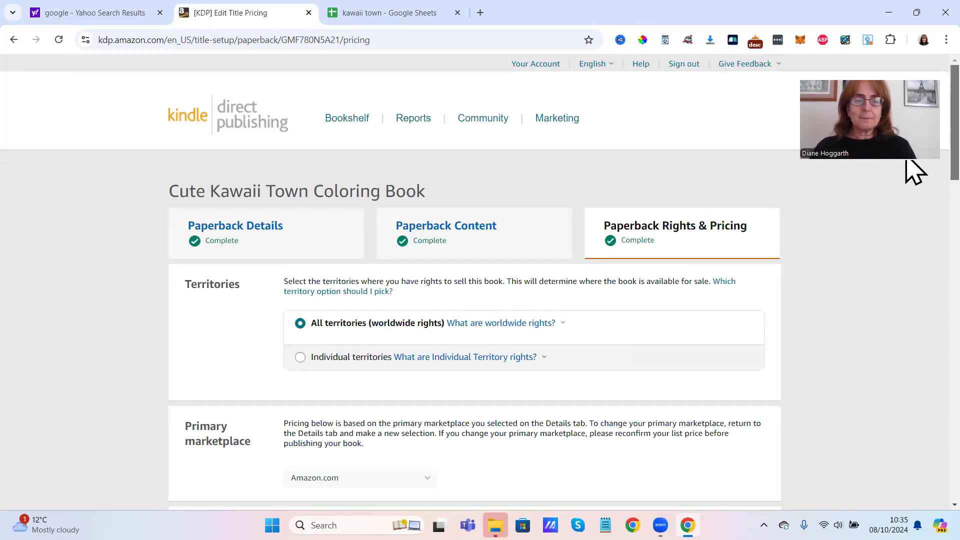
# Step: Examine the territories, primary marketplace, list prices, royalties and Expanded Distribution settings for the paperback
pyautogui.scroll(-2, 909, 180)
pyautogui.scroll(-3, 915, 215)
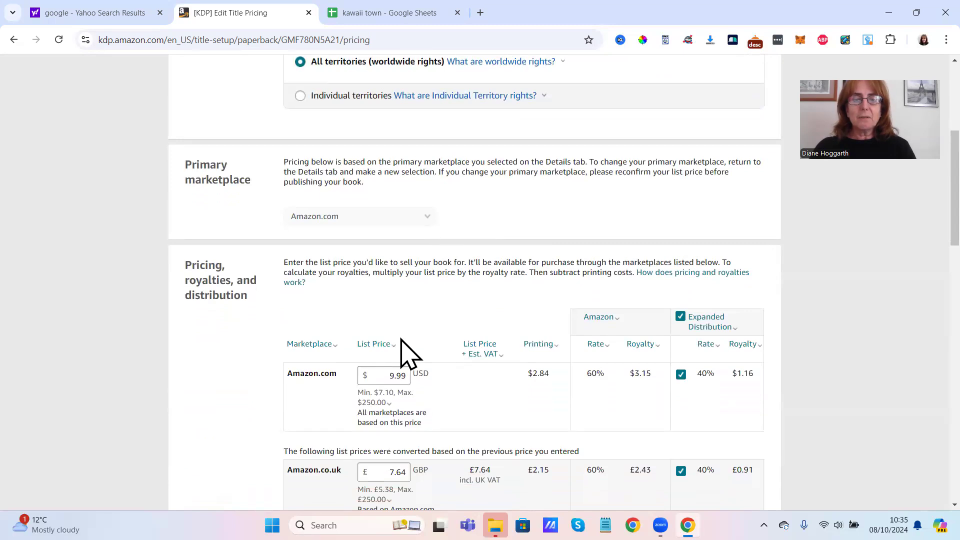
pyautogui.click(706, 321)
pyautogui.click(915, 238)
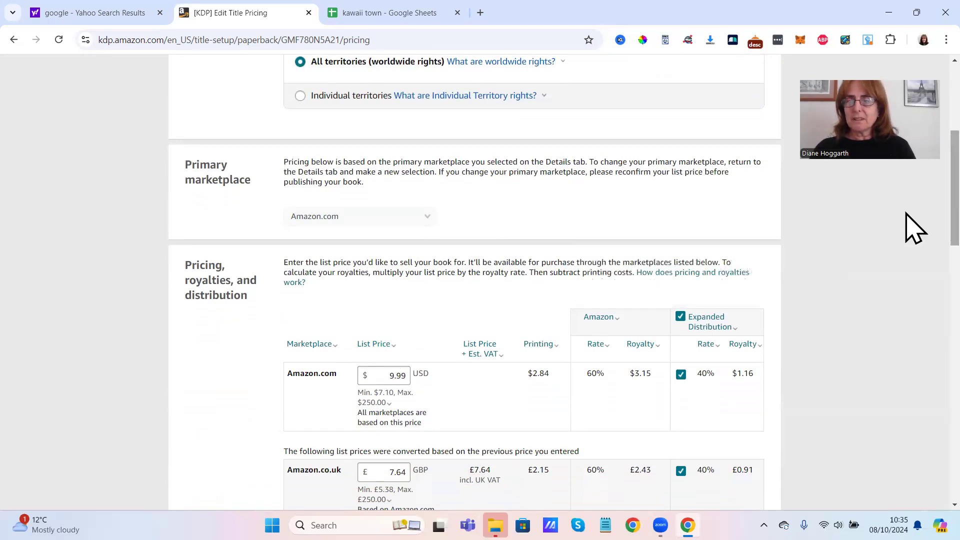
pyautogui.scroll(-3, 912, 235)
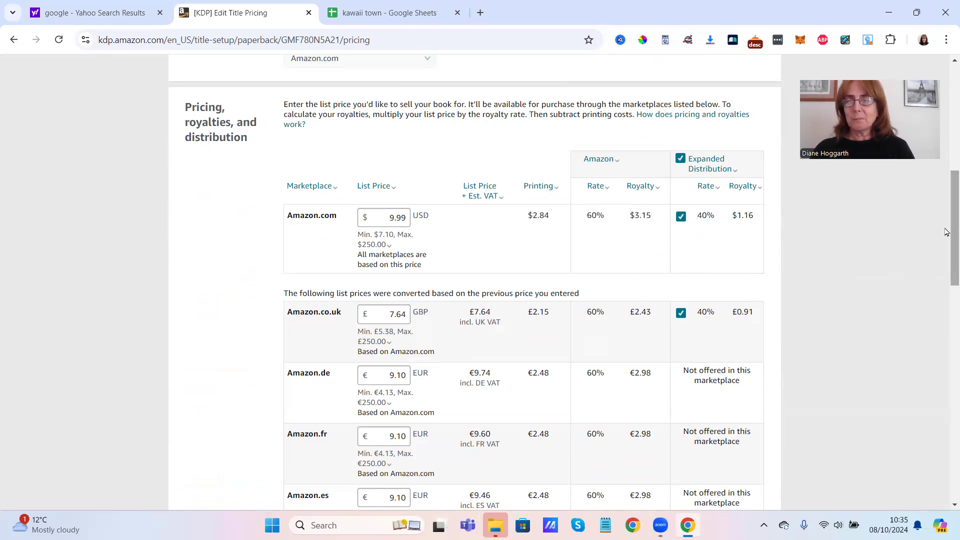
# Step: Publish the paperback book and dismiss the submission confirmation
pyautogui.moveTo(945, 240); pyautogui.dragTo(945, 418)
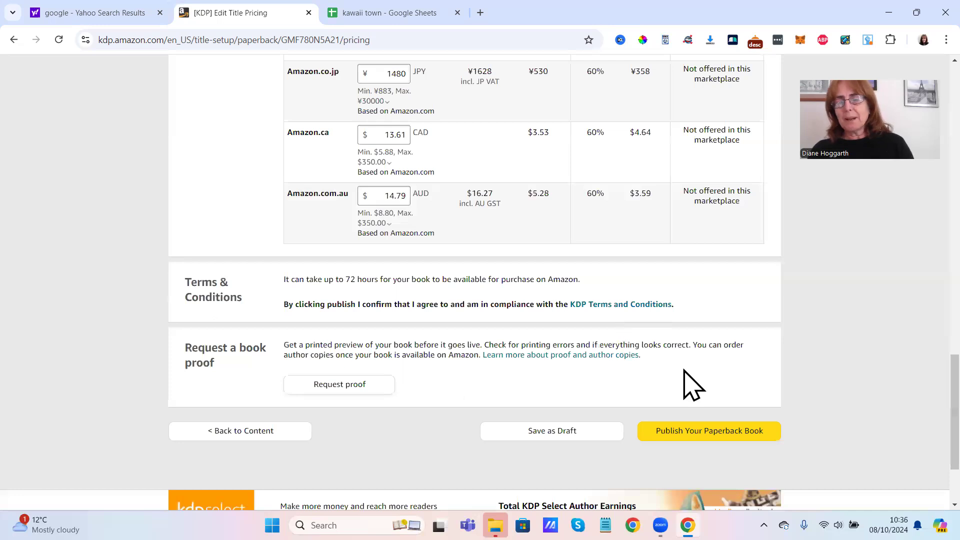
pyautogui.click(709, 431)
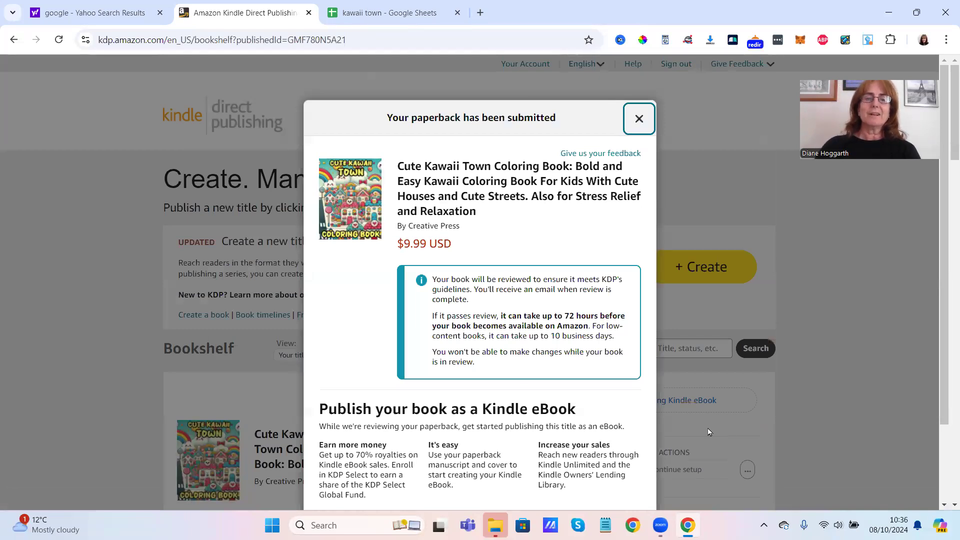
pyautogui.click(649, 123)
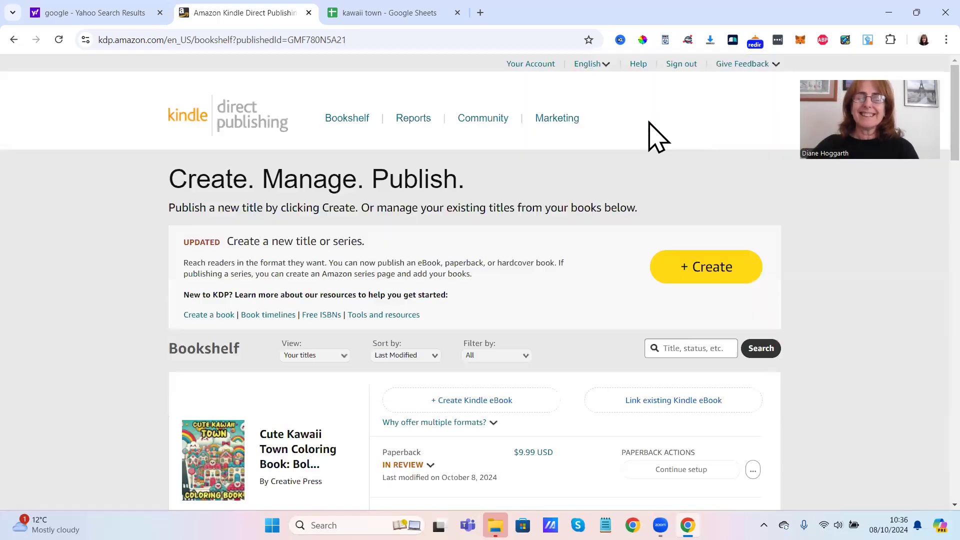